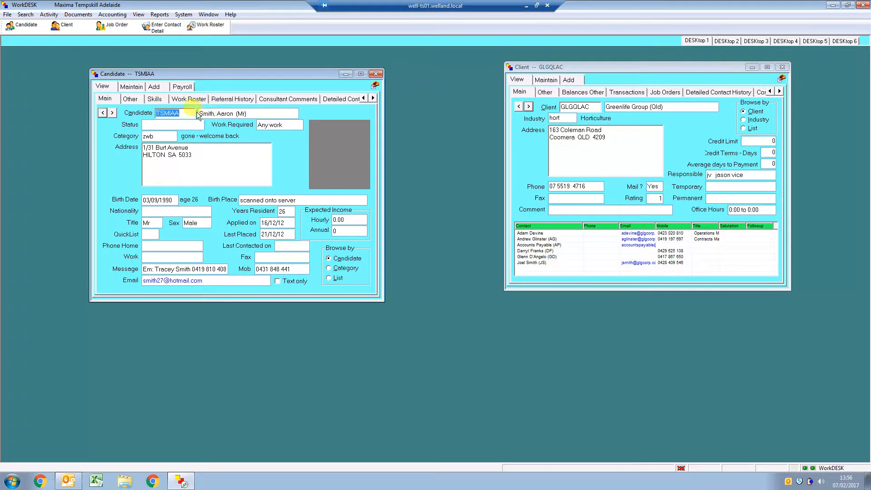
- Start a new job order with the auto-numbering prefix GLQL
click(117, 28)
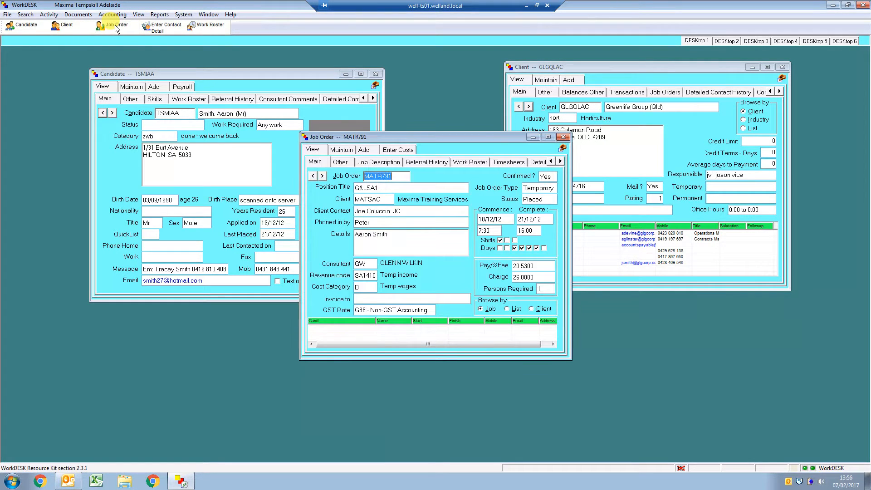
drag(405, 137, 425, 176)
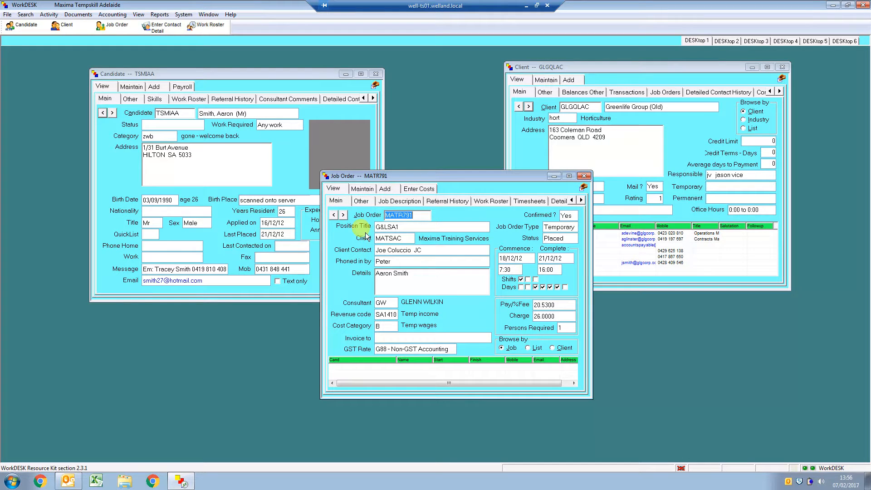
click(383, 190)
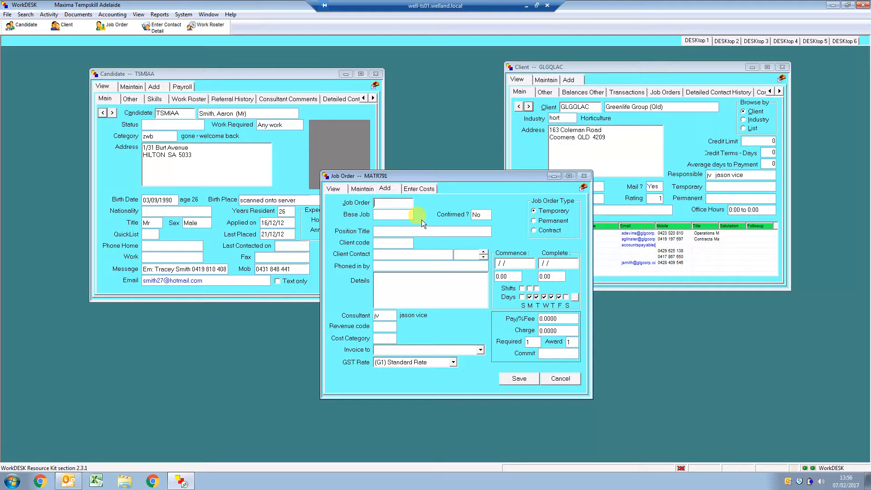
text(GLQL)
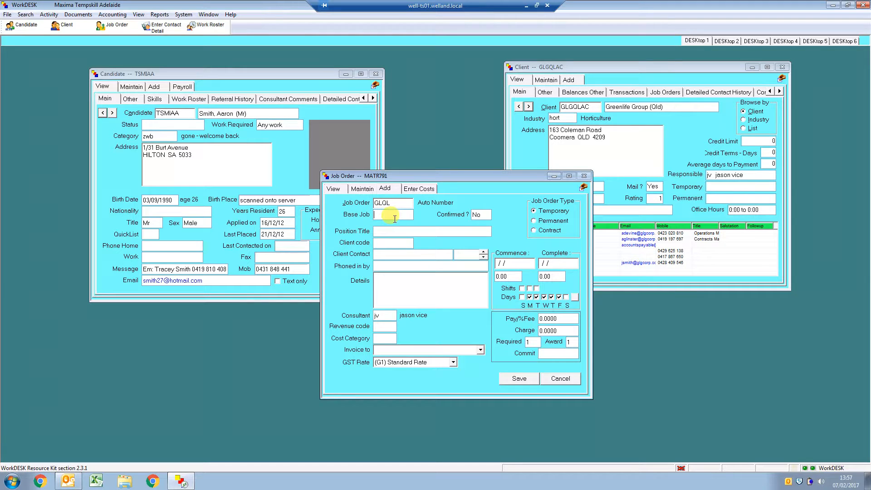
- Mark the job order as confirmed and set its position title to "g&ls L2"
click(480, 214)
text(Yes)
text(g)
text(&)
text(ls)
text( L)
text(2)
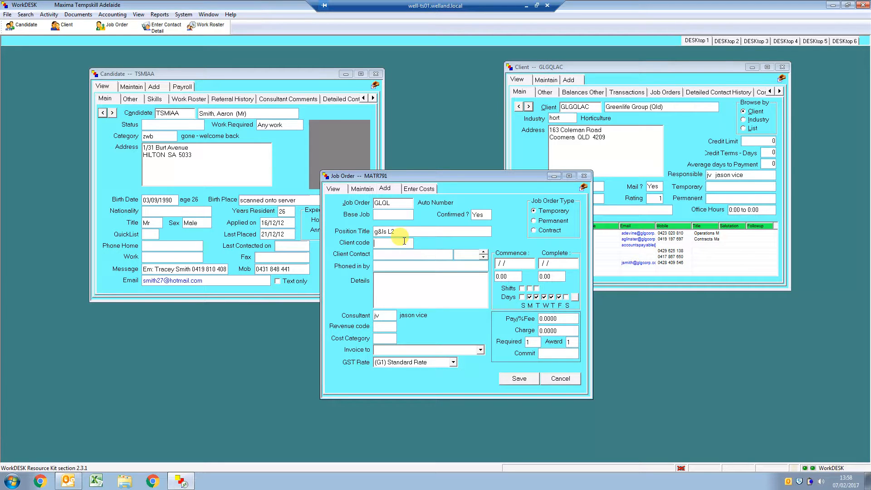
- Assign the job order to the client Greenlife Group (Qld) by entering its client code
text(GLGQLAC)
key(Tab)
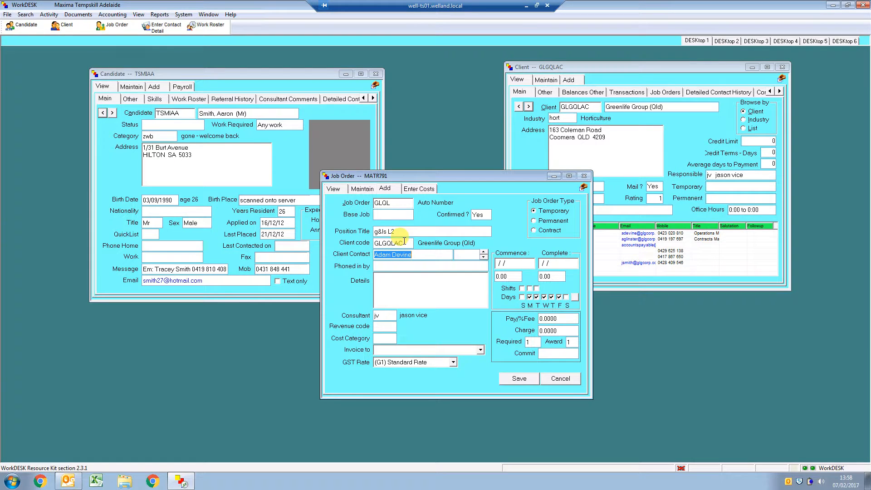
- Fill in Phoned in by with the client contact's first name
click(413, 266)
text(a)
key(BackSpace)
text(Adam)
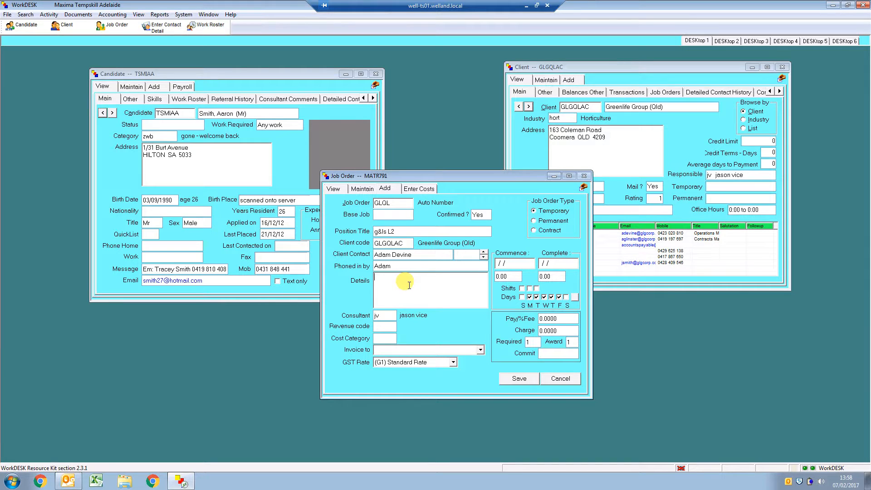
- Enter the job details "Coomera depot, brushvcutting," followed by the candidate's full name
text(Coomera depot, brushvcutting)
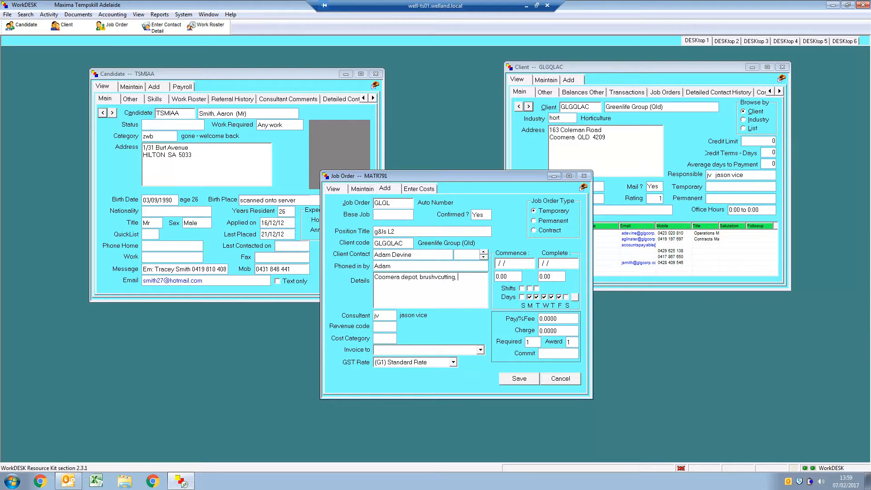
- Set both the commence and complete dates of the job order to 08/02/2017
click(499, 262)
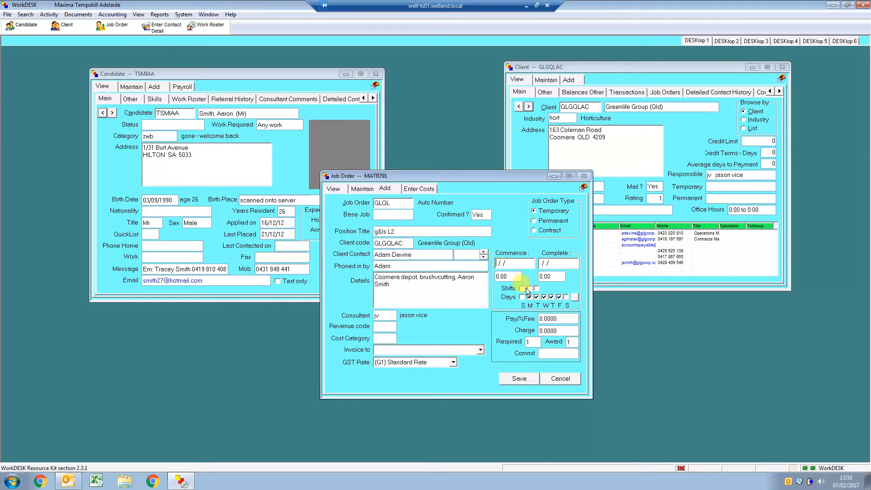
text(080217)
key(Tab)
key(Tab)
text(08/02/17)
- Enable only the first shift and include Sunday and Saturday so all seven days are selected
click(521, 288)
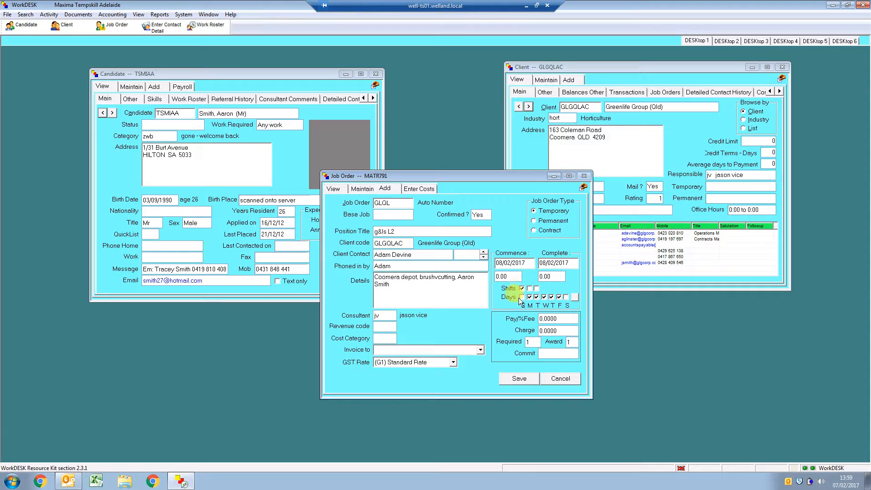
click(521, 288)
click(530, 288)
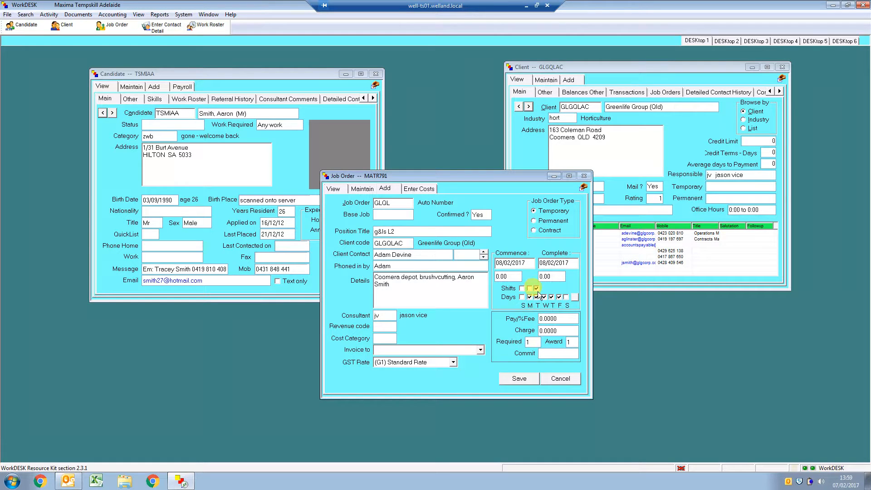
click(522, 288)
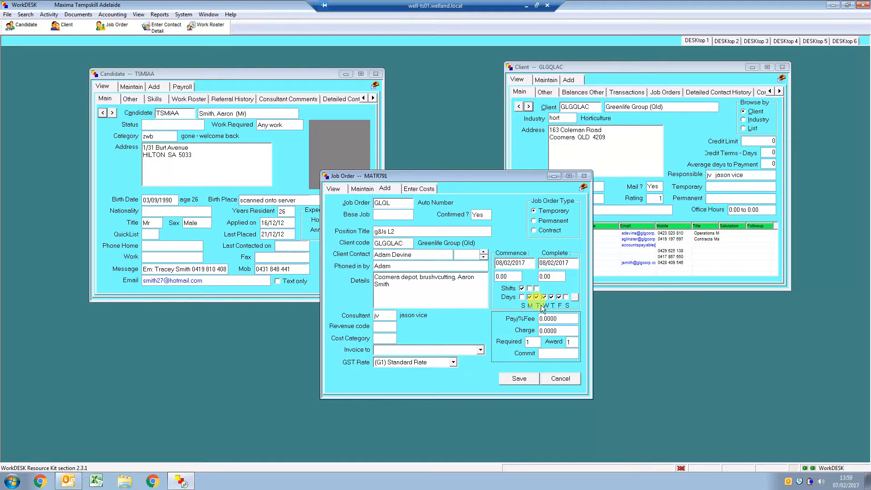
click(522, 296)
click(566, 297)
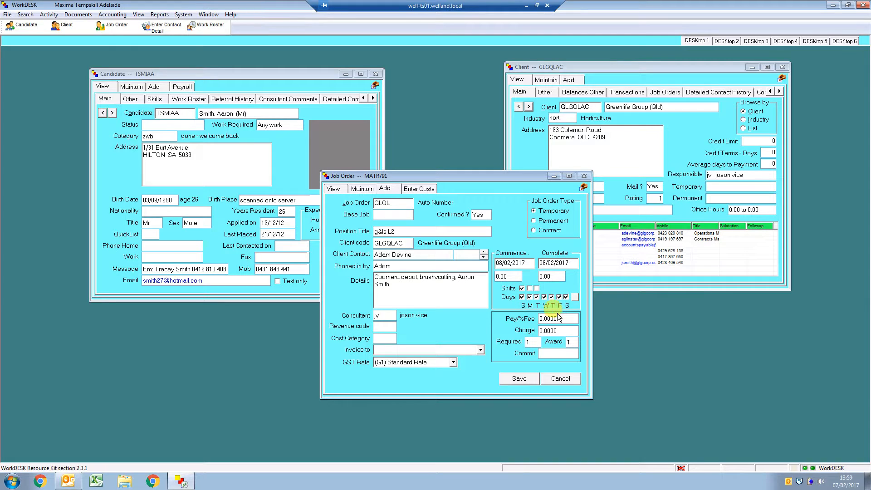
click(521, 297)
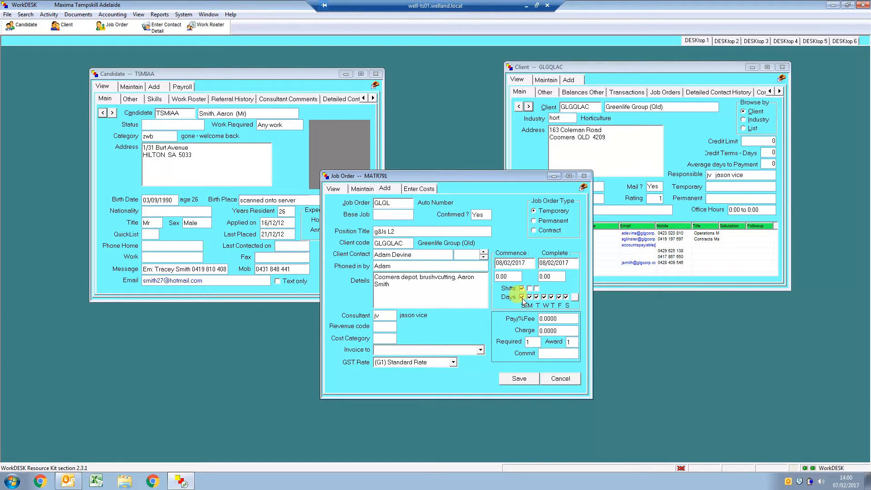
click(566, 297)
click(522, 298)
click(566, 300)
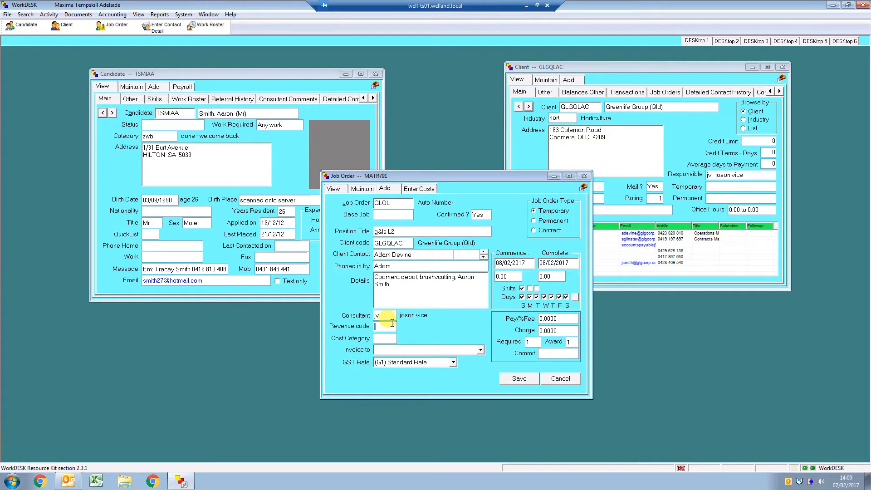
- Enter QL1410 as the job order's revenue code
text(QL1410)
key(Tab)
- Change the job order's revenue code to SA1410
double_click(390, 326)
text(SA1410)
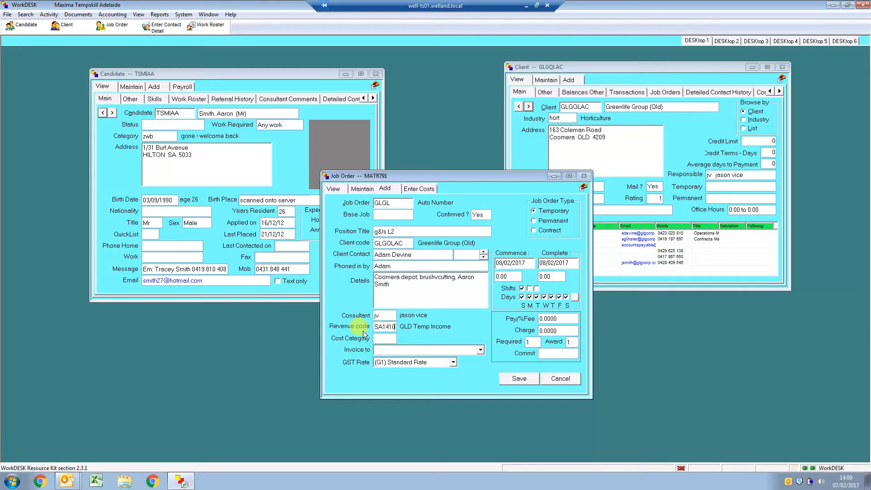
key(Tab)
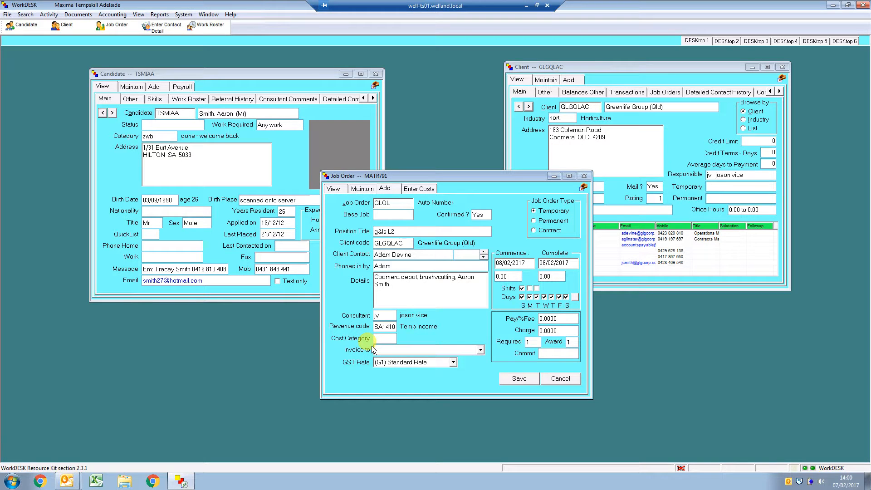
- Set the revenue code to QL1410 and the cost category to Q
click(393, 327)
text(QL)
text(1410)
key(Tab)
text(Q)
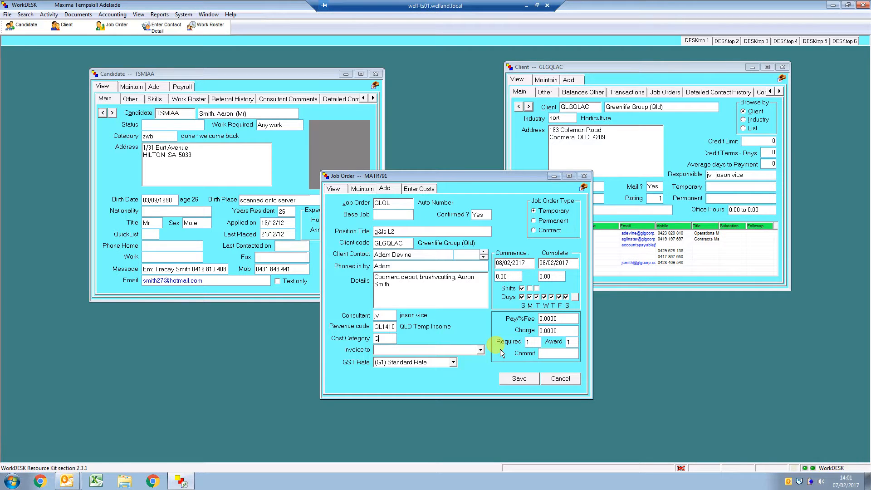
- Set the pay rate to 25 and the charge rate to 38
click(555, 319)
text(25)
click(557, 328)
text(38)
- Commit the candidate by entering their code, then save the job order and the rostered booking for 08/02/2017
click(543, 353)
text(TSMIAA)
click(526, 382)
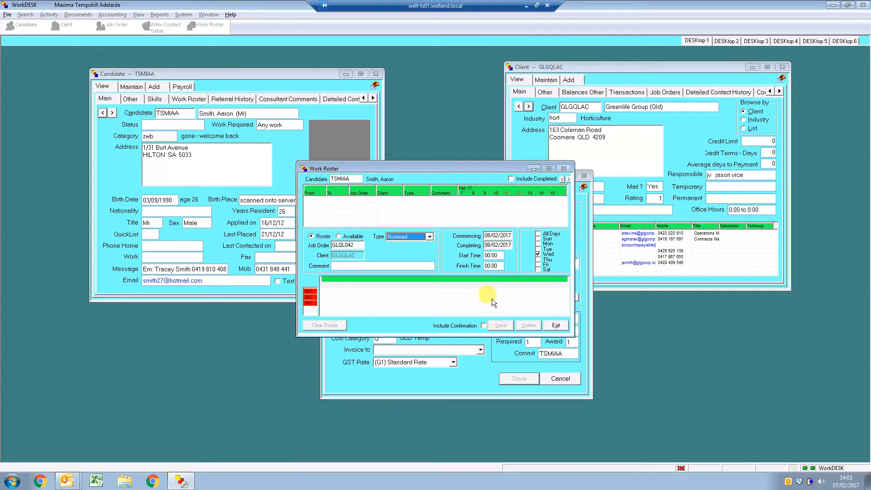
key(Tab)
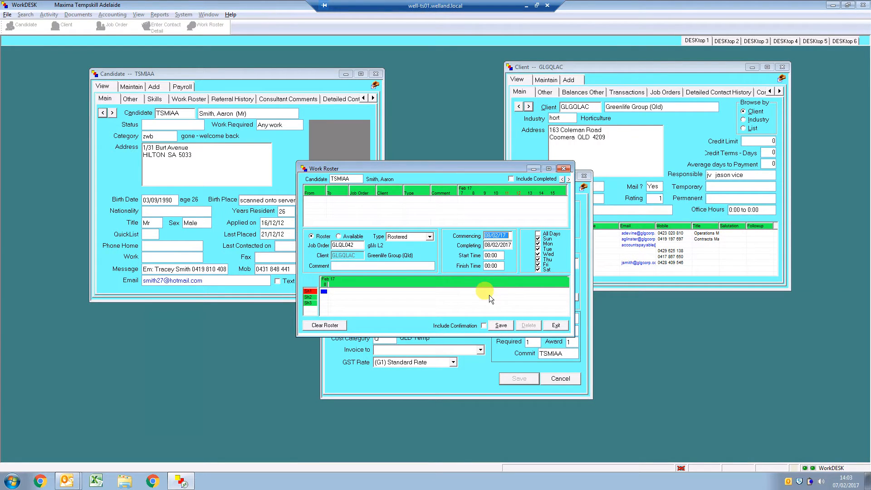
click(500, 325)
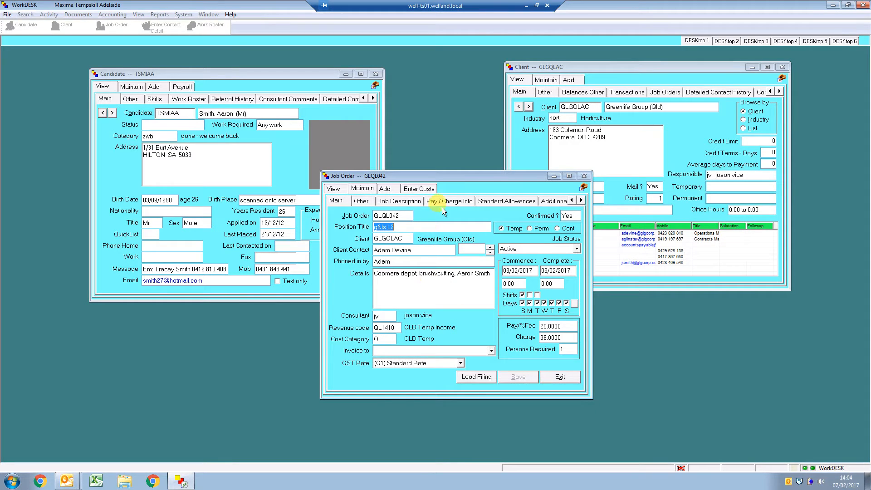
- Fill in Reports to in the job order's additional details, save the change and exit editing
click(549, 201)
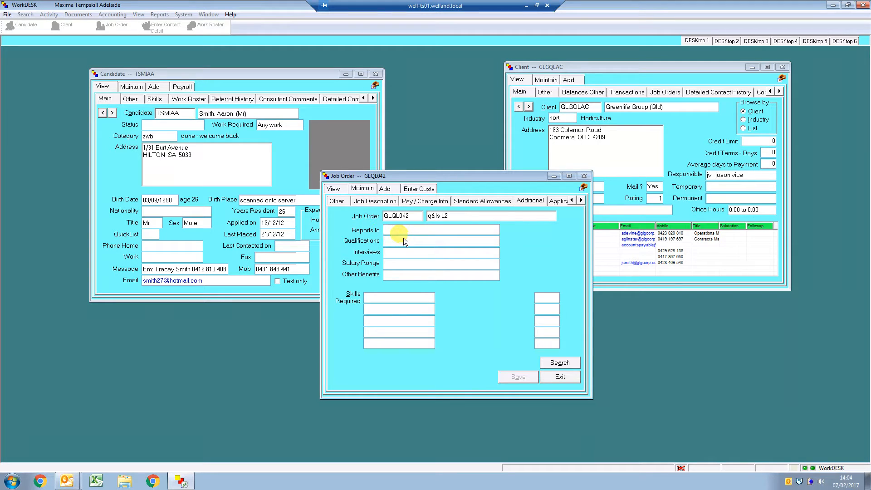
text(Jason)
click(511, 379)
click(565, 378)
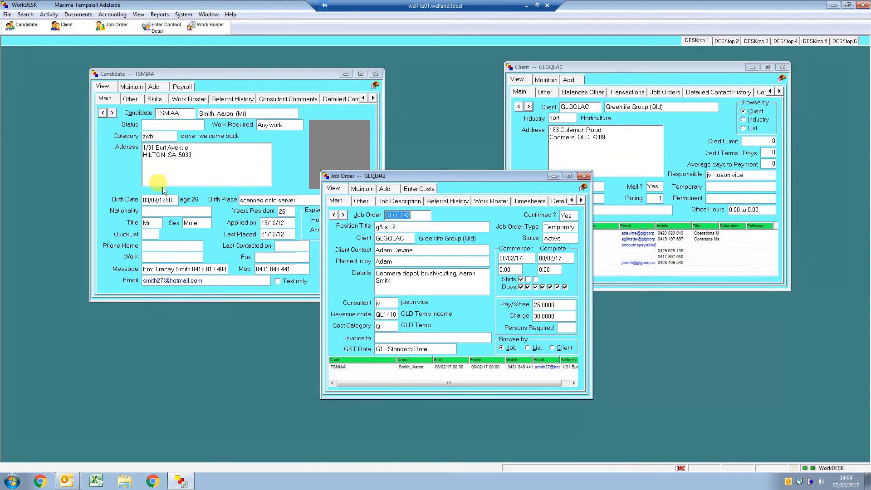
- Check the new booking in the candidate's work roster
click(246, 81)
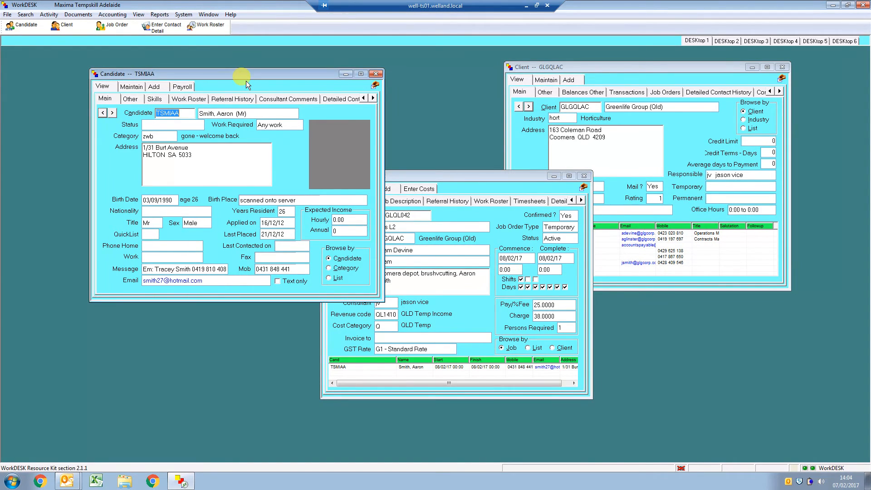
click(182, 99)
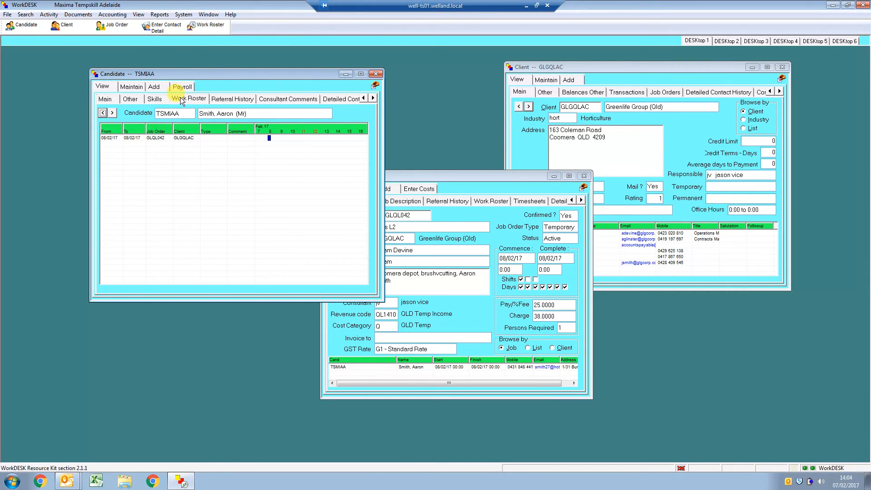